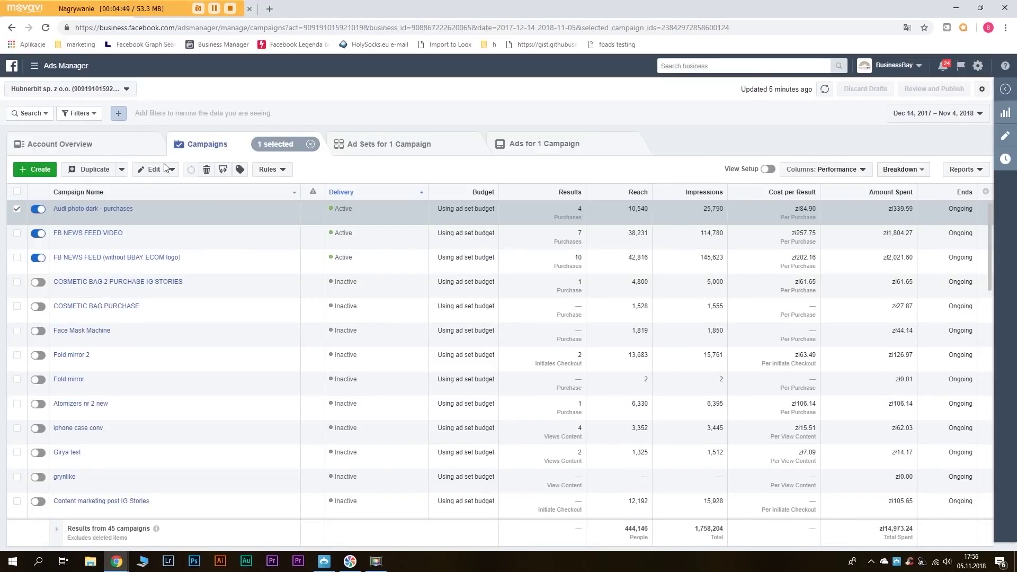
Select the campaign "Audi photo dark - purchases" and both of its ad sets, and list their ads.
{"action": "left_click", "coordinate": [16, 209]}
{"action": "left_click", "coordinate": [17, 208]}
{"action": "left_click", "coordinate": [379, 148]}
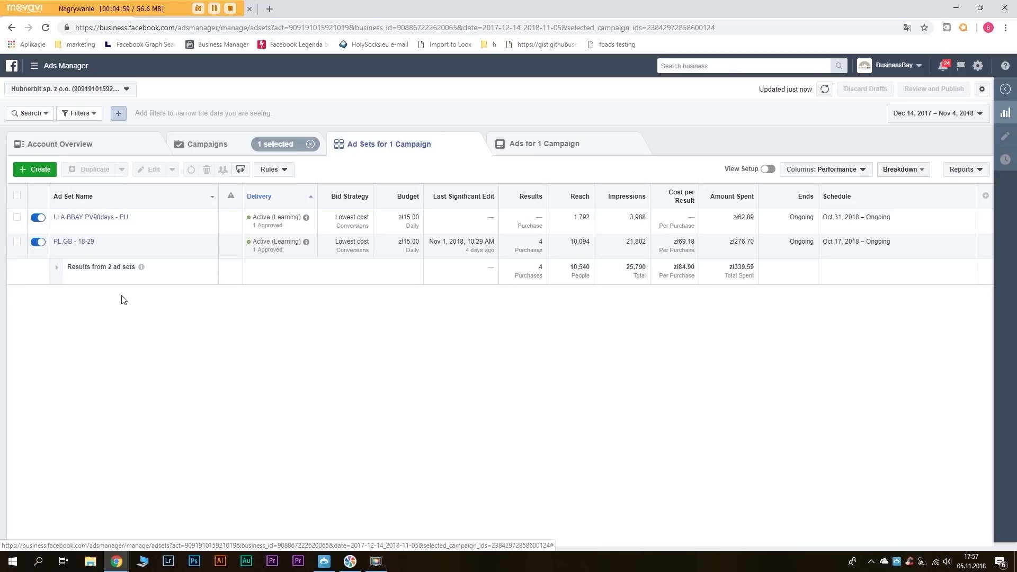
{"action": "left_click", "coordinate": [20, 199]}
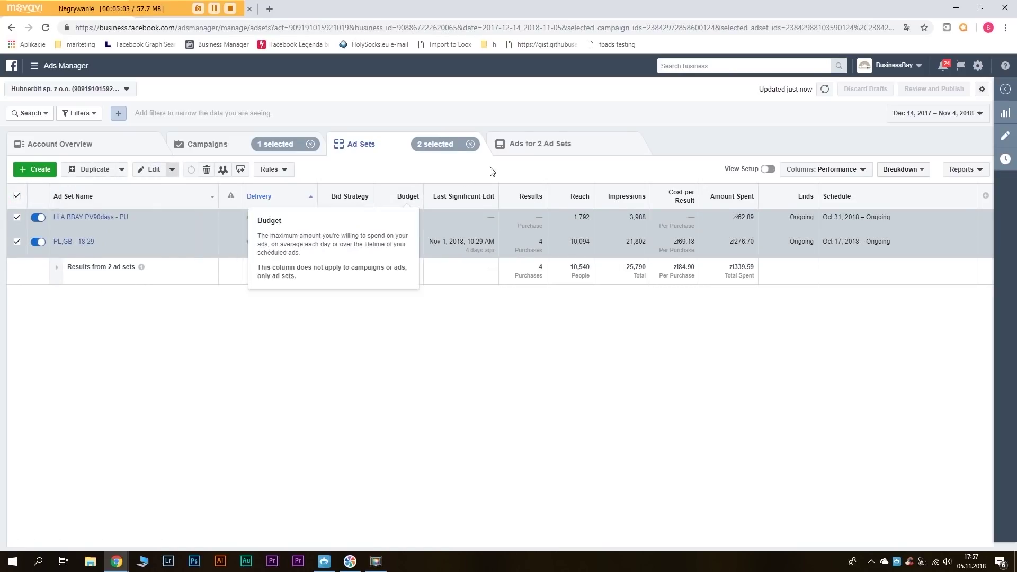
{"action": "left_click", "coordinate": [562, 147]}
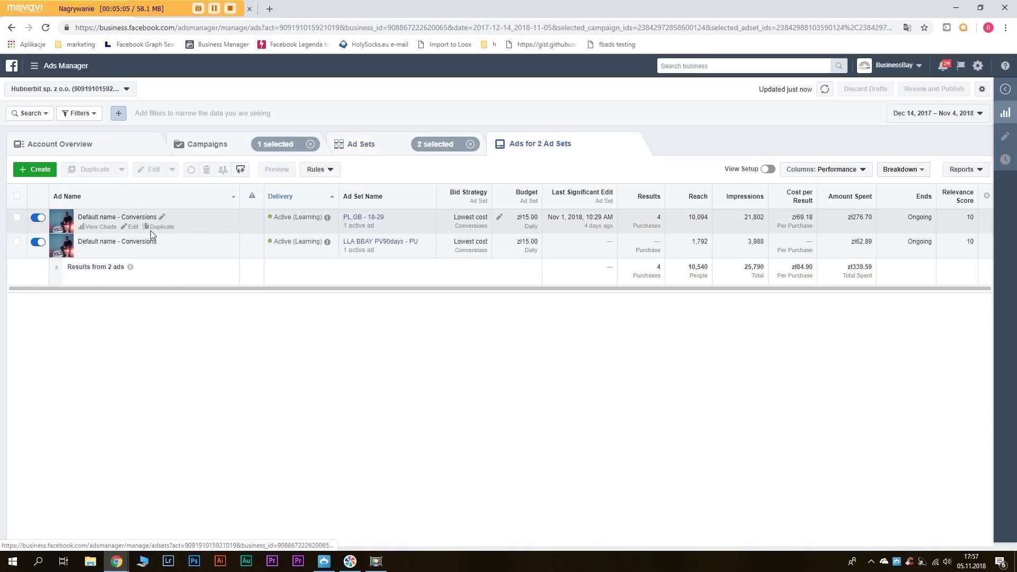
Return to the two selected ad sets and examine the conversion breakdown for PL,GB - 18-29.
{"action": "left_click", "coordinate": [391, 144]}
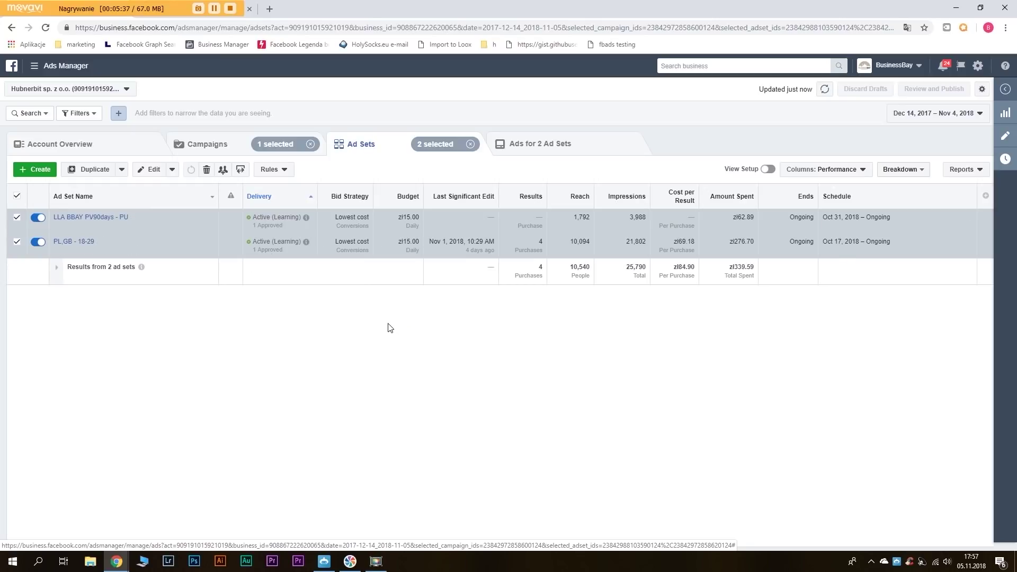
{"action": "mouse_move", "coordinate": [141, 266]}
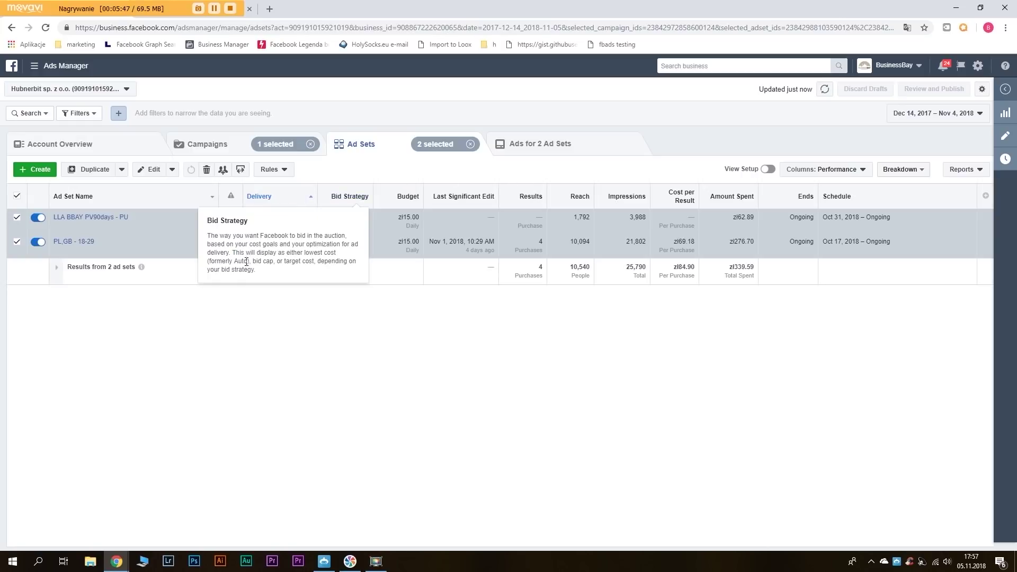
{"action": "mouse_move", "coordinate": [551, 242]}
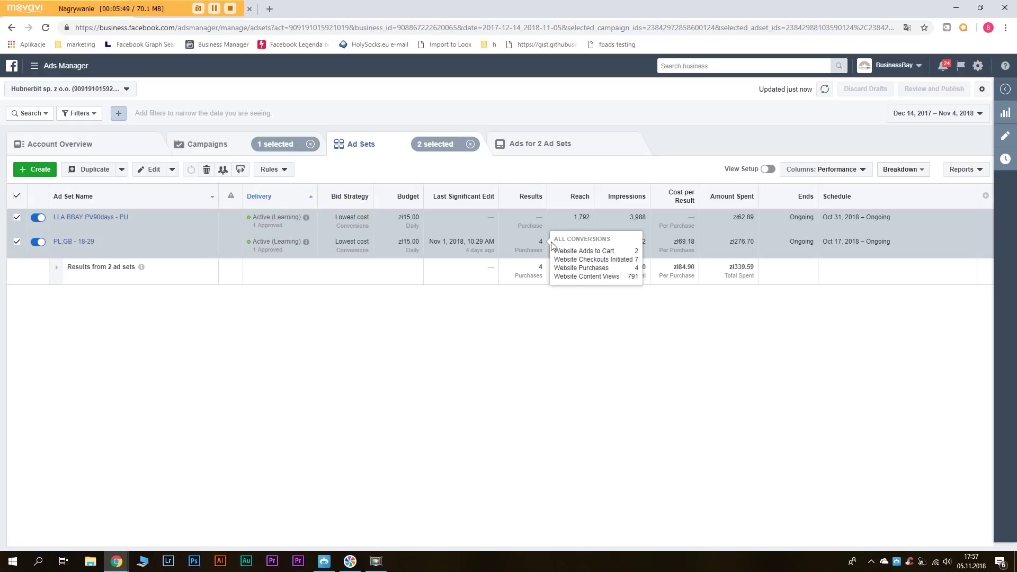
Open the ad in the PL,GB - 18-29 ad set for editing and inspect its preview down to the reactions.
{"action": "left_click", "coordinate": [536, 146]}
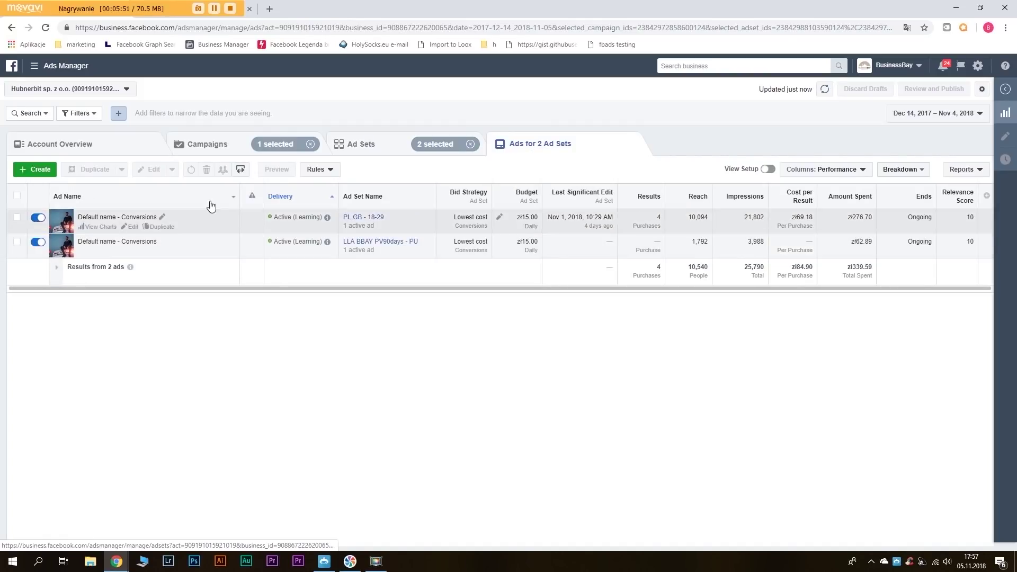
{"action": "mouse_move", "coordinate": [140, 225]}
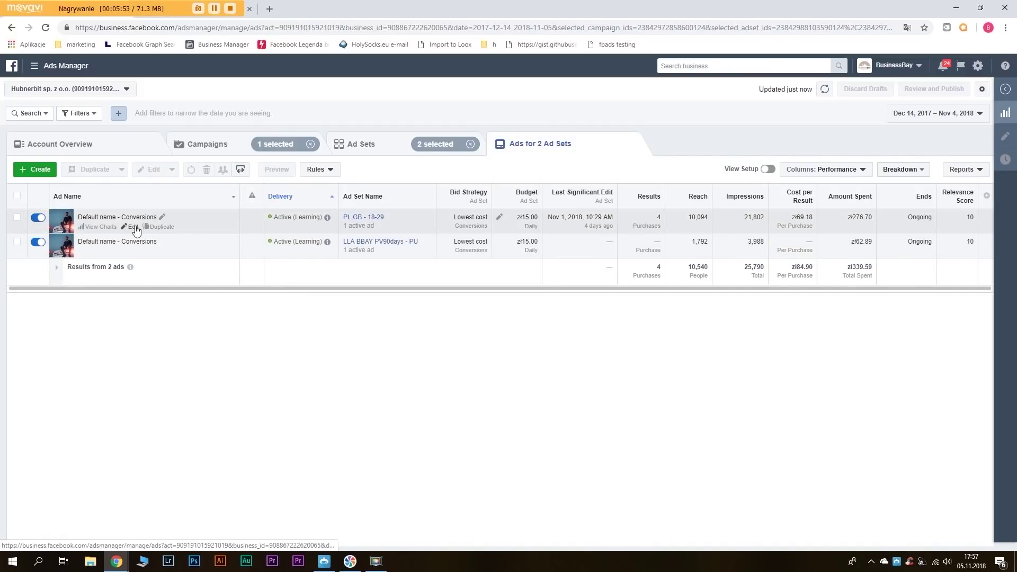
{"action": "left_click", "coordinate": [132, 227]}
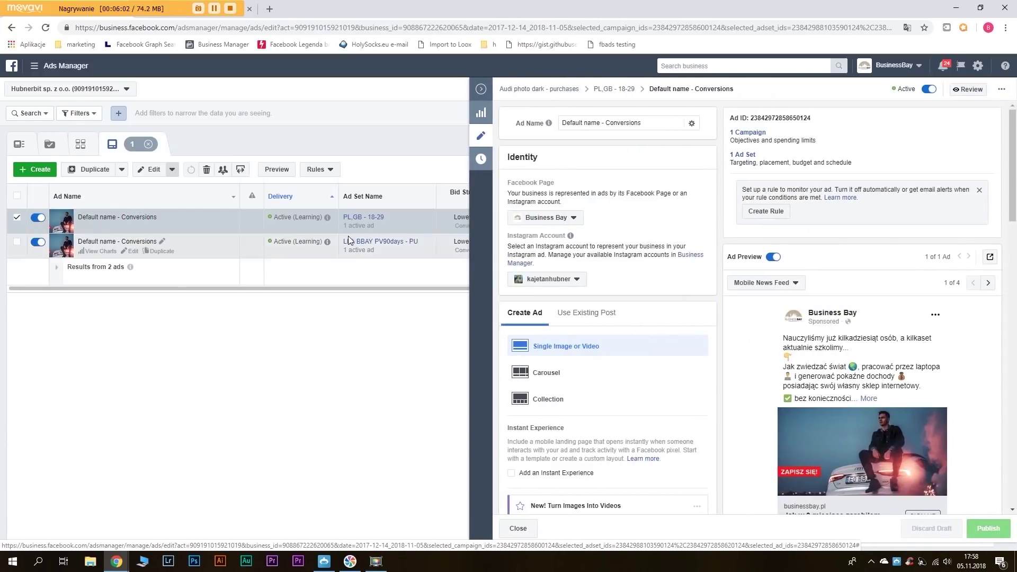
{"action": "mouse_move", "coordinate": [380, 255]}
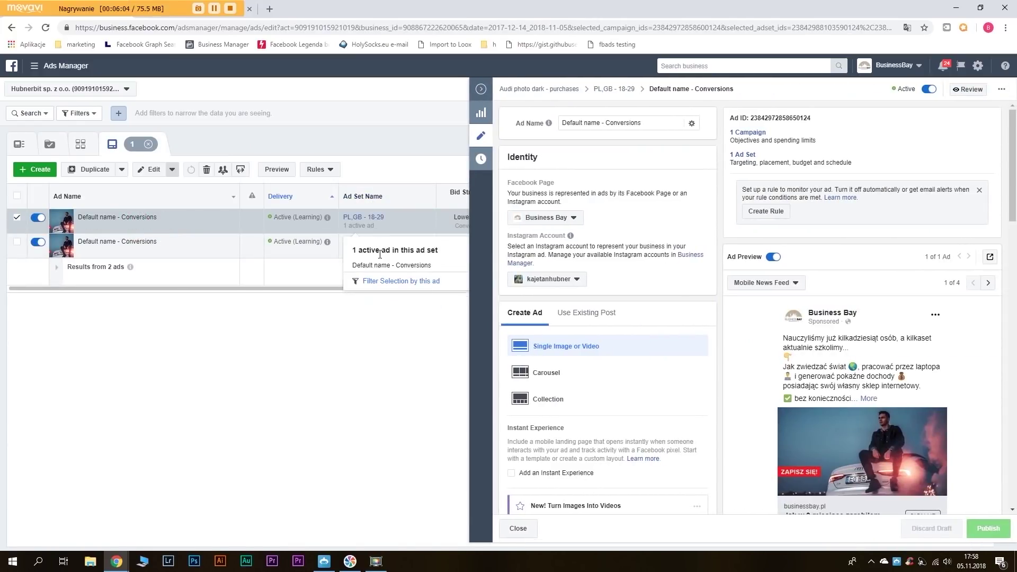
{"action": "scroll", "coordinate": [734, 305], "scroll_direction": "down", "scroll_amount": 5}
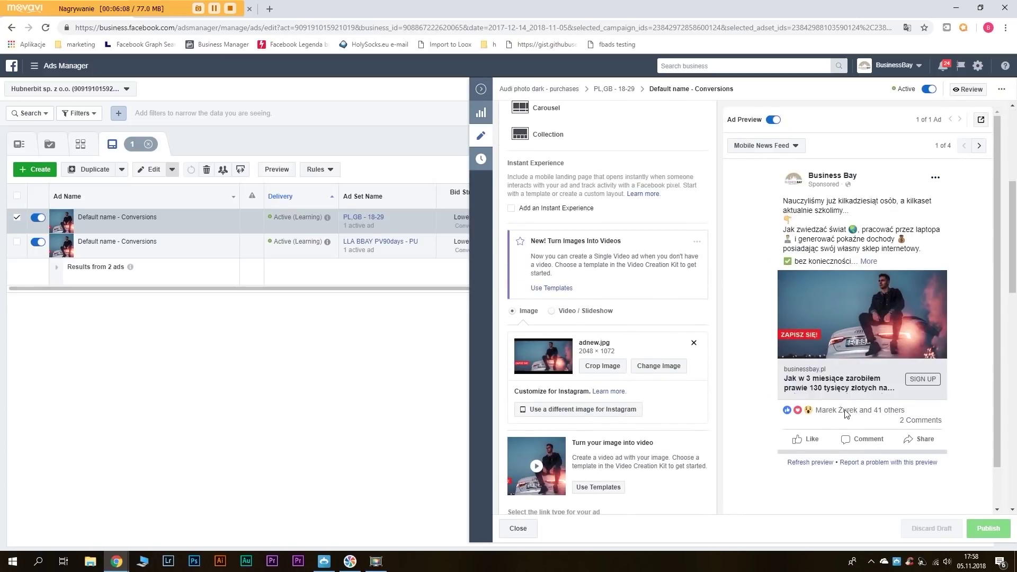
Open the ad's Facebook and Instagram posts with comments and bring up the Facebook post.
{"action": "left_click", "coordinate": [981, 119]}
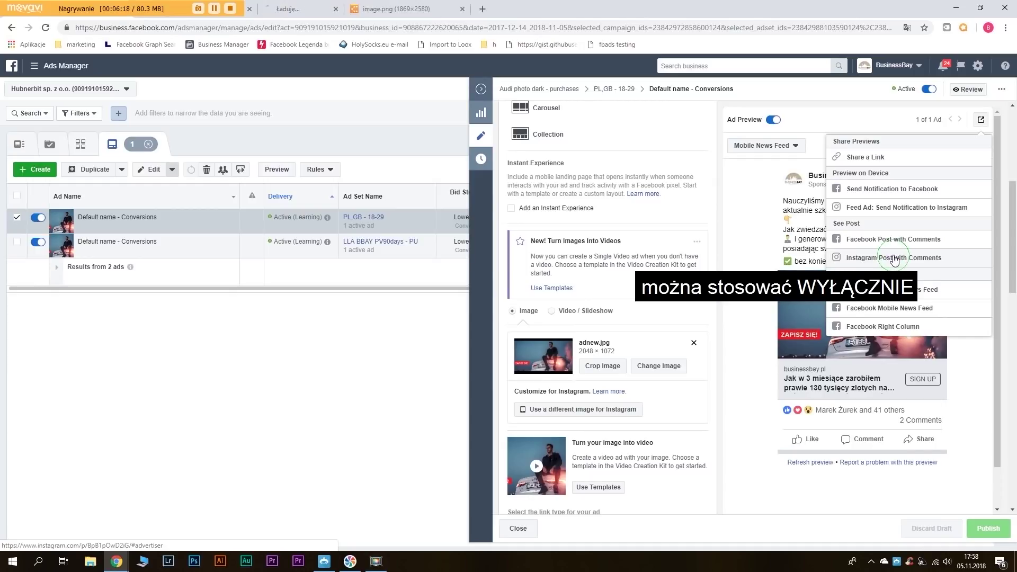
{"action": "middle_click", "coordinate": [894, 258]}
{"action": "left_click", "coordinate": [376, 9]}
{"action": "key", "text": "ctrl+Tab"}
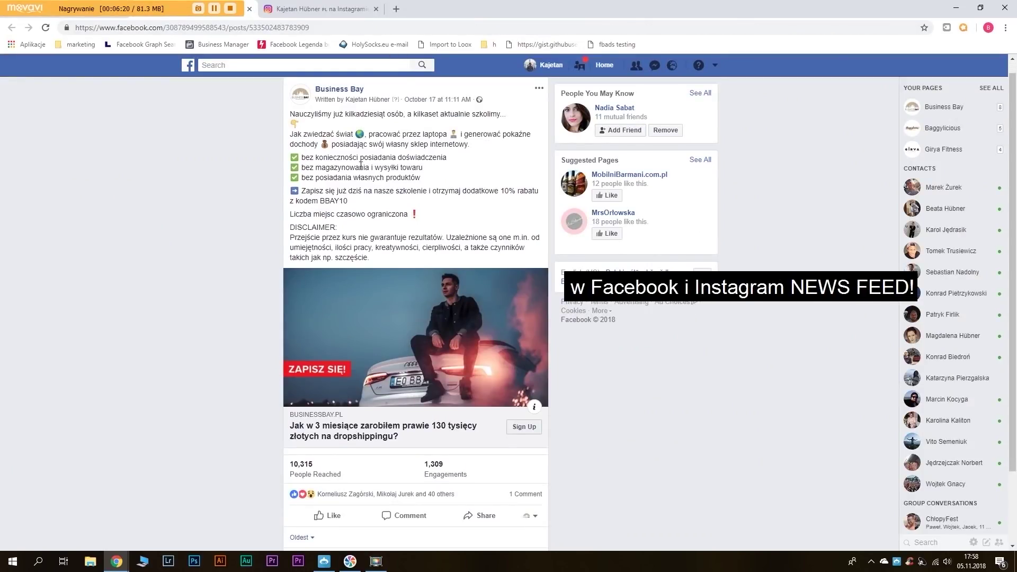
Read the Facebook post's comment and its reply, view the Instagram version, and close both posts.
{"action": "scroll", "coordinate": [238, 218], "scroll_direction": "down", "scroll_amount": 2}
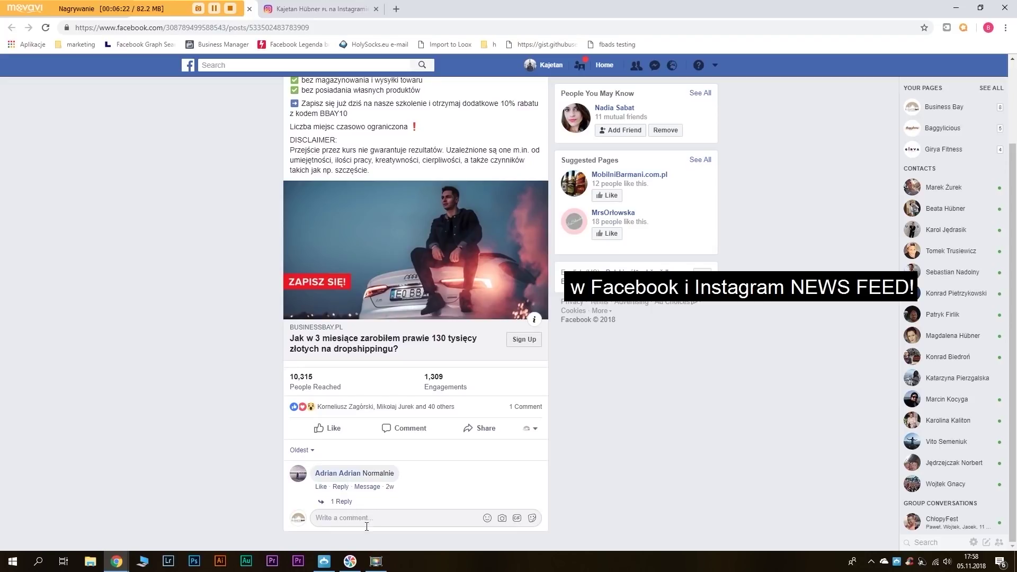
{"action": "left_click", "coordinate": [339, 502]}
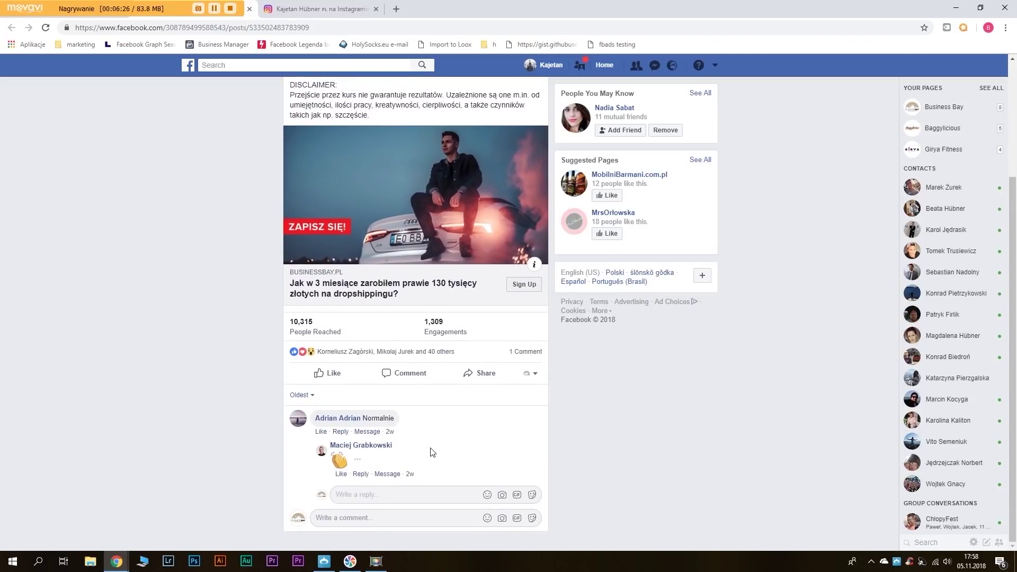
{"action": "key", "text": "ctrl+Tab"}
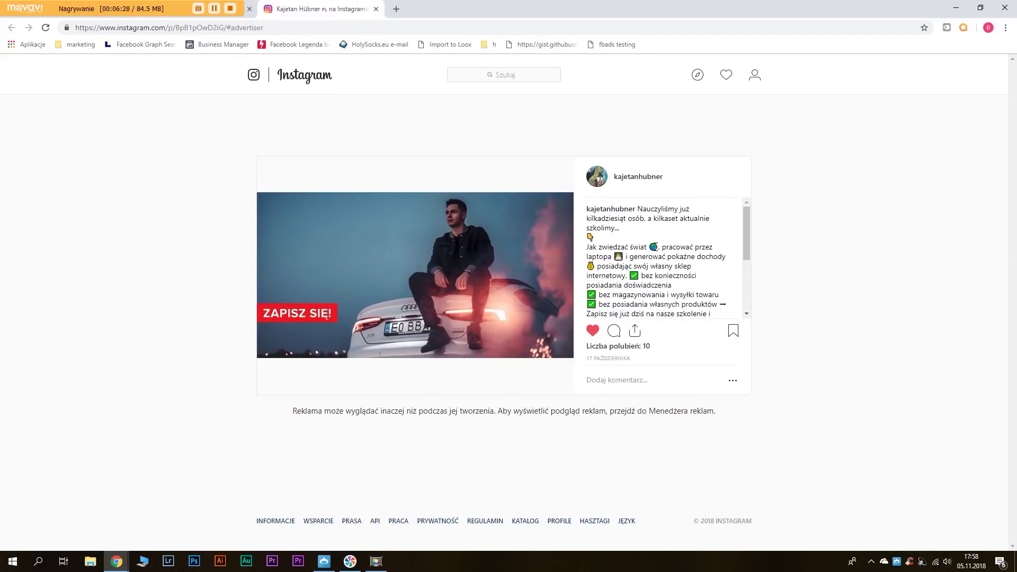
{"action": "key", "text": "ctrl+w"}
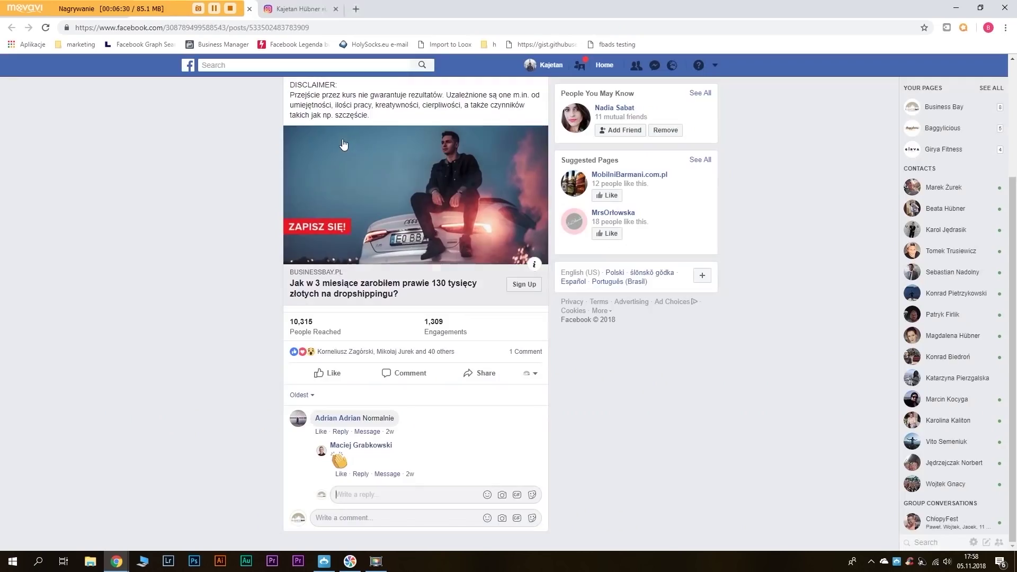
{"action": "key", "text": "ctrl+w"}
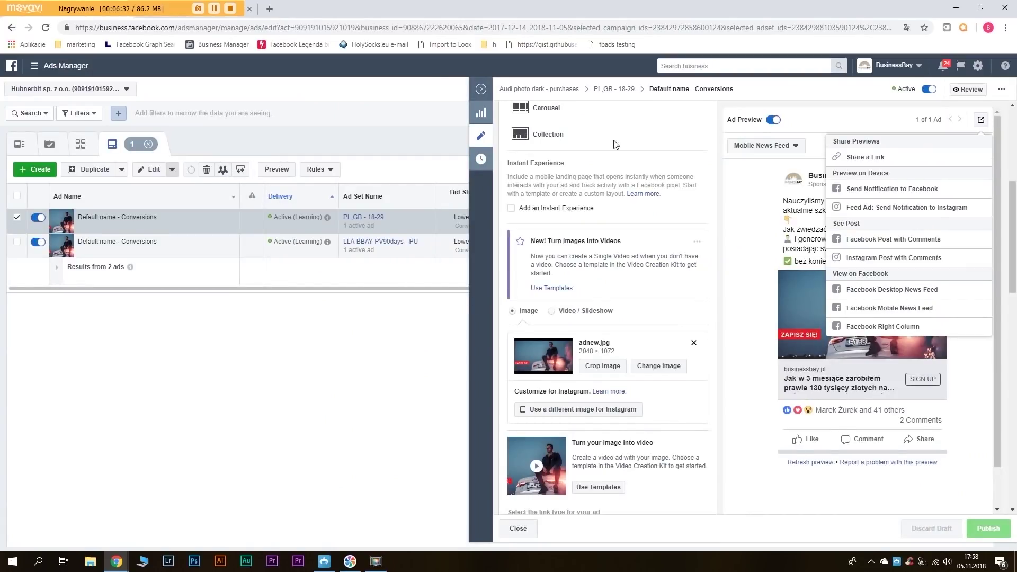
Open the ad in the LLA BBAY PV90days - PU ad set for editing and inspect its preview.
{"action": "left_click", "coordinate": [480, 88]}
{"action": "left_click", "coordinate": [132, 251]}
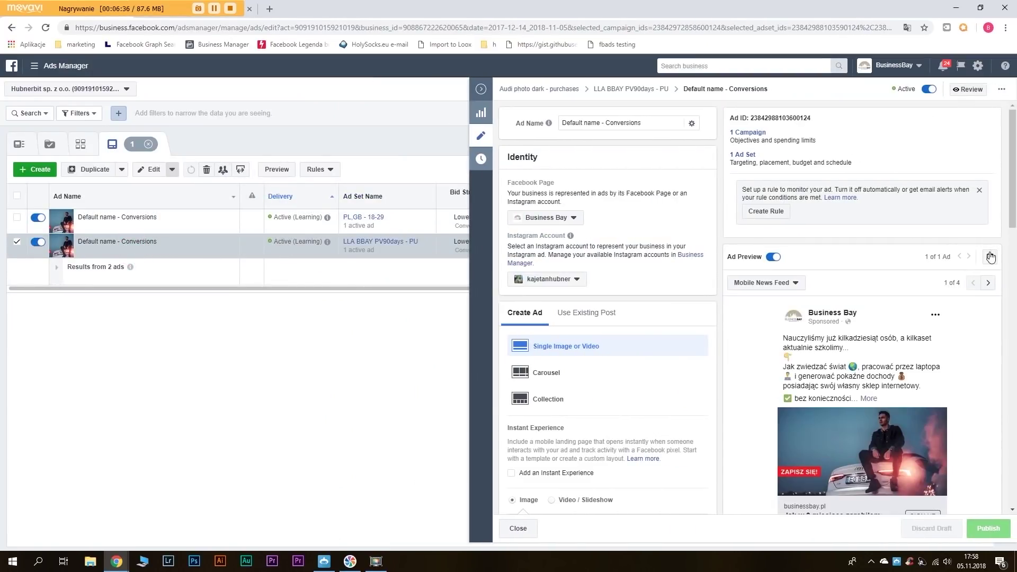
{"action": "left_click", "coordinate": [989, 256]}
{"action": "scroll", "coordinate": [853, 399], "scroll_direction": "down", "scroll_amount": 2}
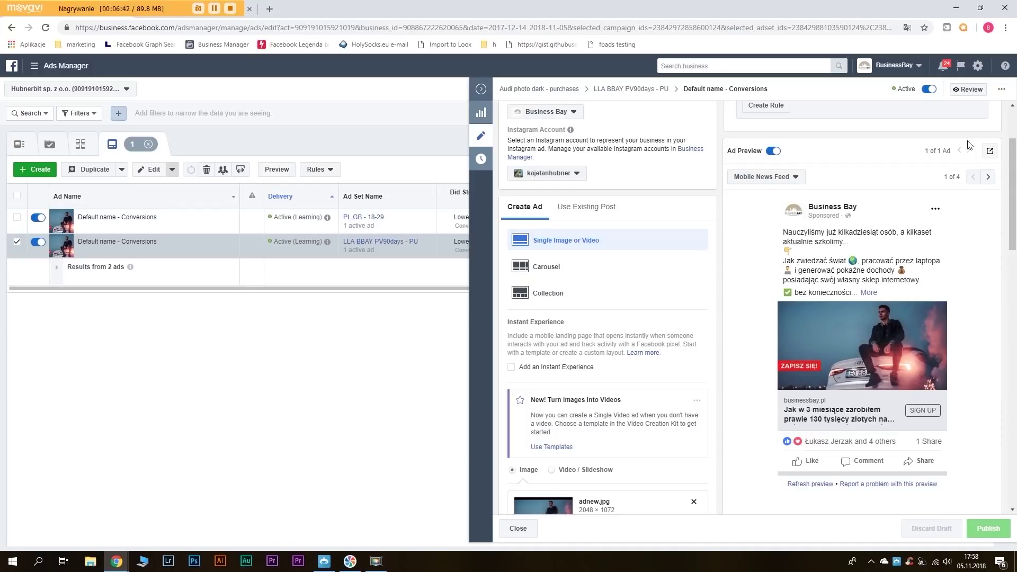
View the Facebook post with comments from this ad's preview, examine its engagement and comments, and close it.
{"action": "left_click", "coordinate": [989, 150]}
{"action": "left_click", "coordinate": [911, 272]}
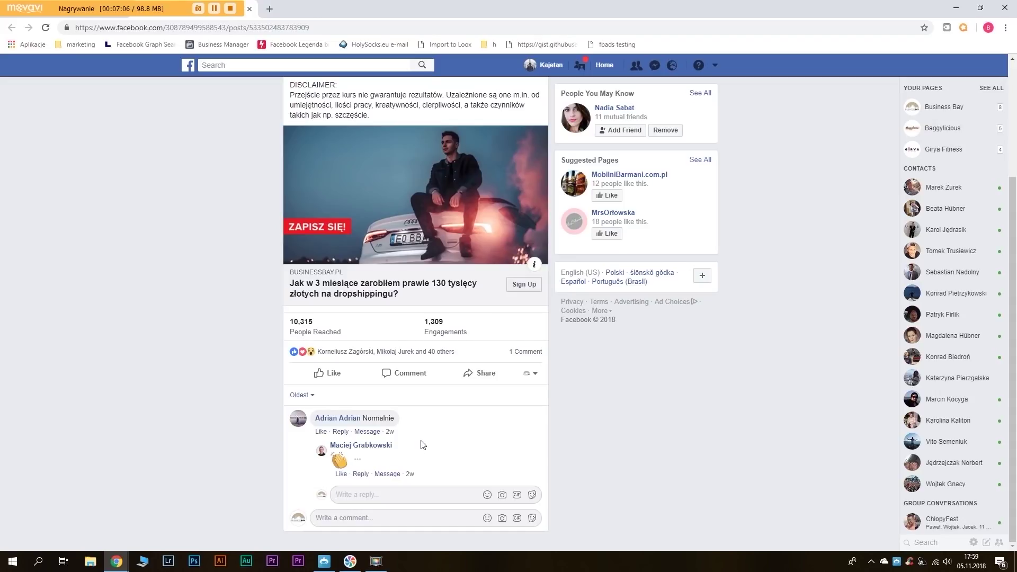
{"action": "mouse_move", "coordinate": [431, 355]}
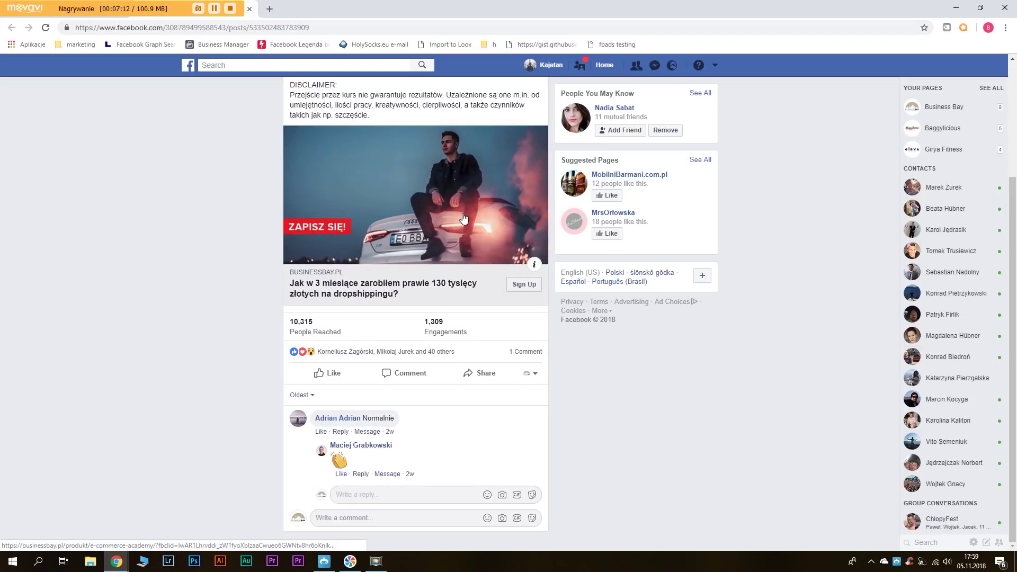
{"action": "scroll", "coordinate": [460, 229], "scroll_direction": "up", "scroll_amount": 3}
{"action": "key", "text": "ctrl+w"}
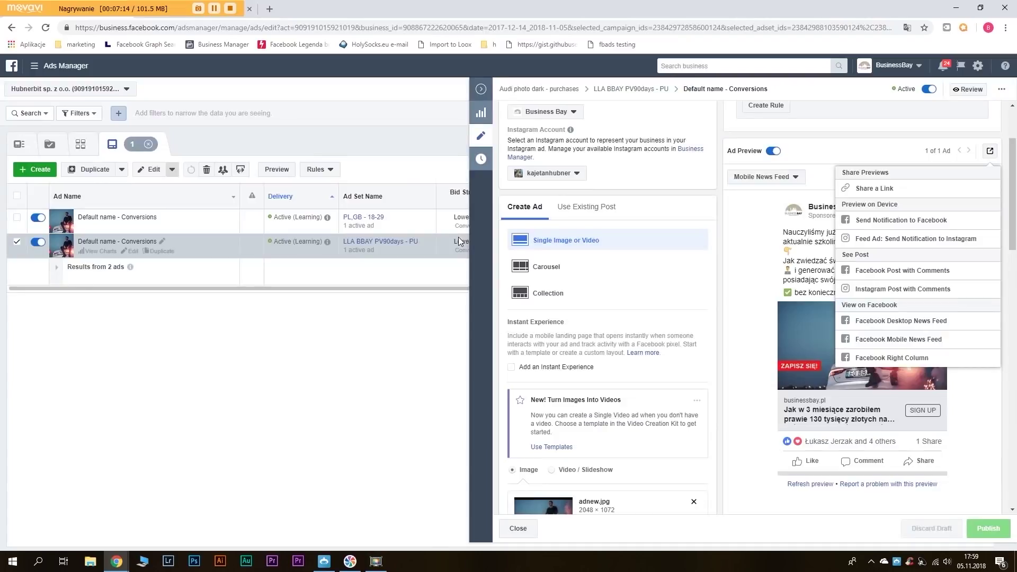
Close the ad editor and check the two selected ad sets, returning to the ads list.
{"action": "left_click", "coordinate": [480, 88]}
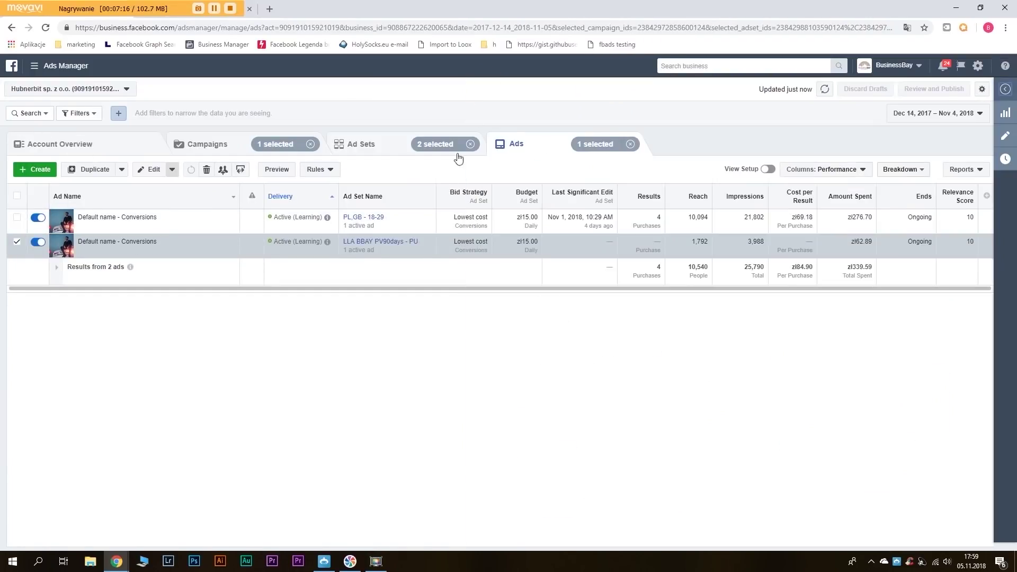
{"action": "left_click", "coordinate": [360, 144]}
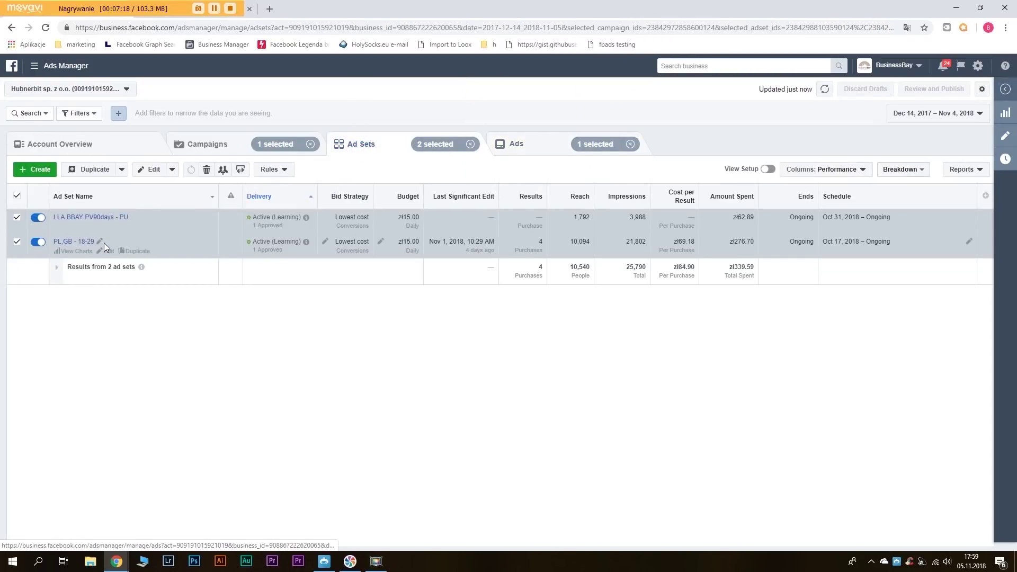
{"action": "left_click", "coordinate": [516, 144]}
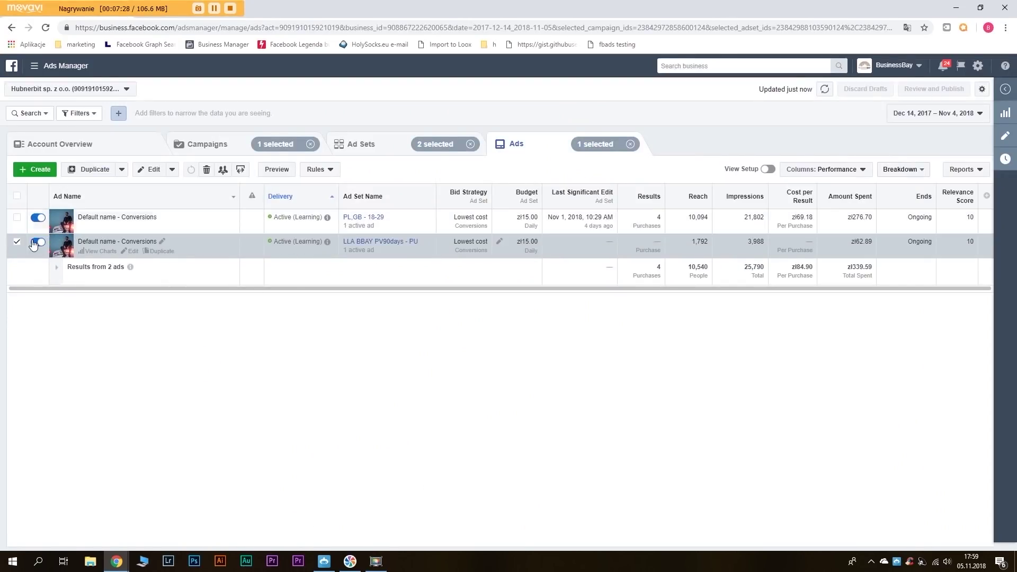
Reopen the PL,GB - 18-29 ad for editing and view its Facebook post with comments.
{"action": "left_click", "coordinate": [17, 243]}
{"action": "left_click", "coordinate": [133, 227]}
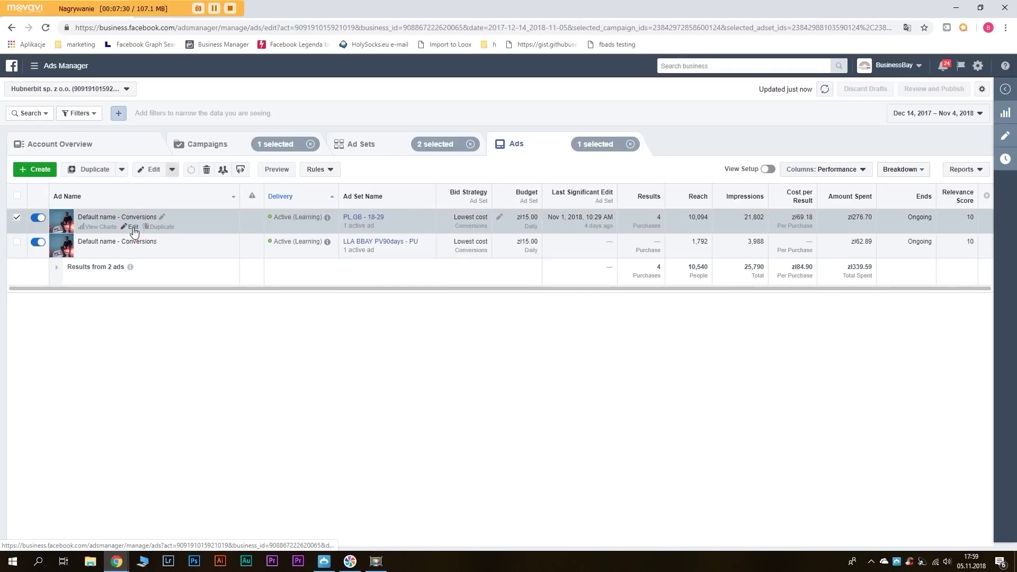
{"action": "scroll", "coordinate": [881, 347], "scroll_direction": "down", "scroll_amount": 5}
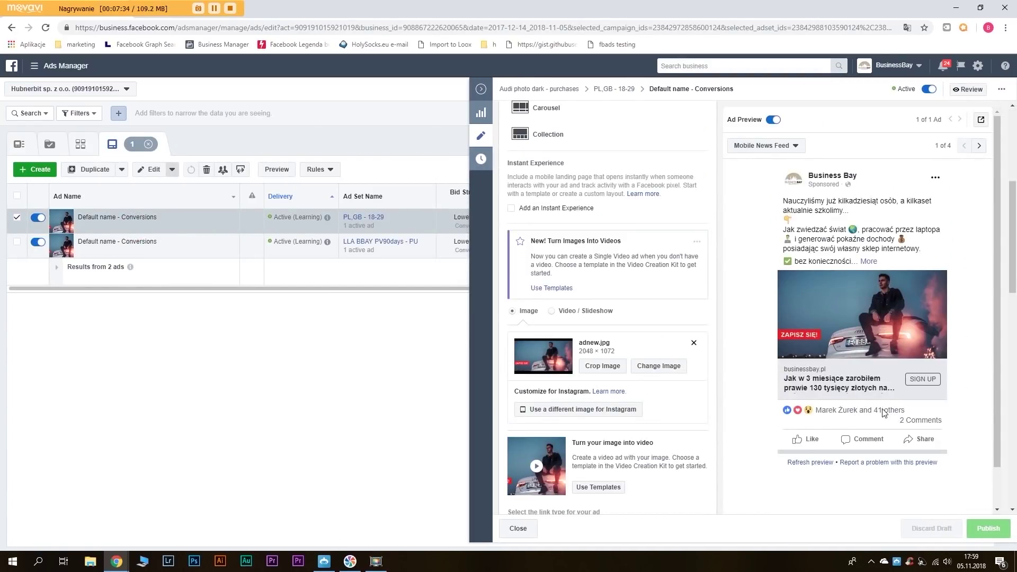
{"action": "left_click", "coordinate": [981, 119]}
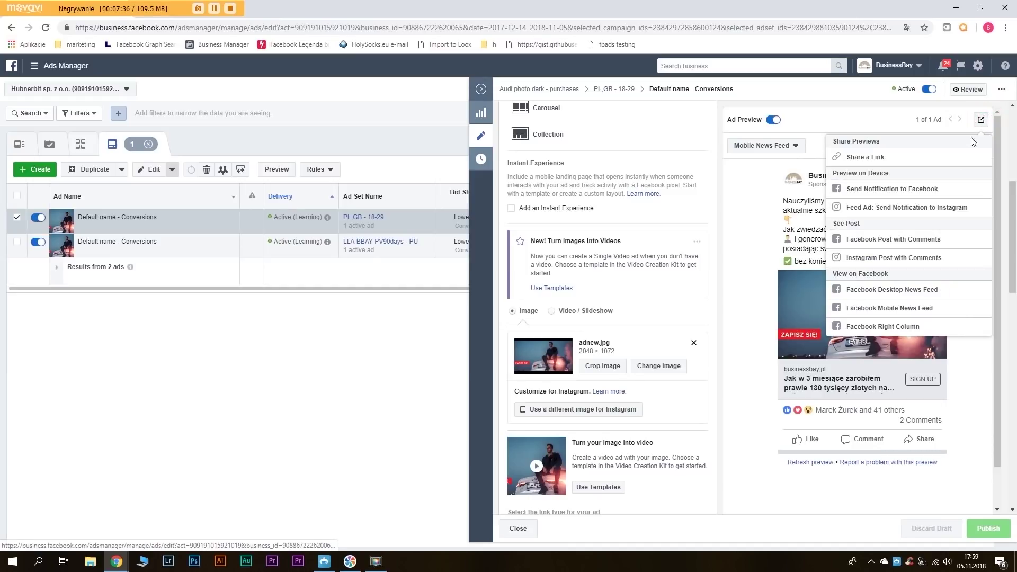
{"action": "left_click", "coordinate": [907, 239]}
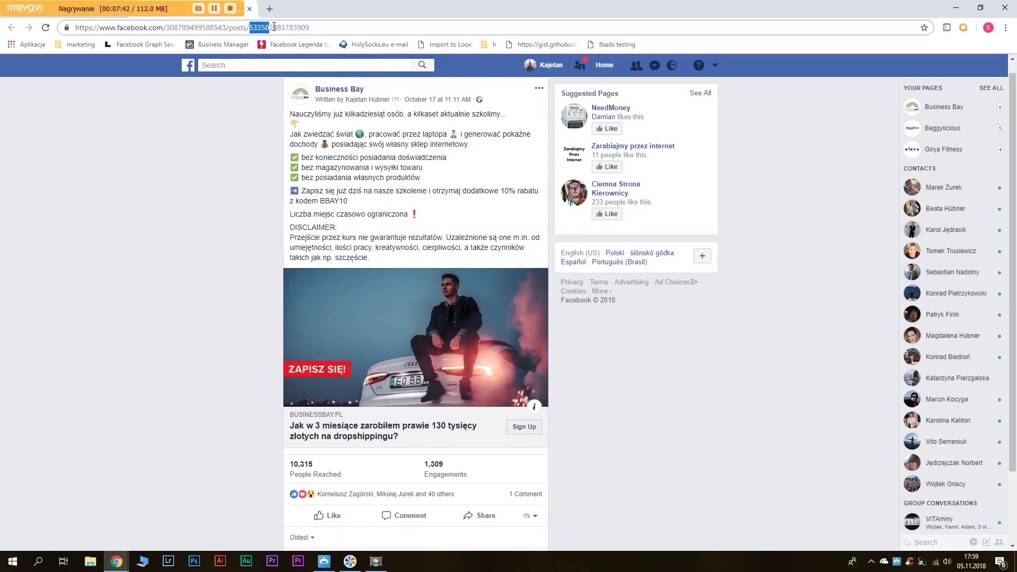
Highlight the post ID at the end of the Facebook post's address, and return to the ads list with the editor closed.
{"action": "left_click_drag", "start_coordinate": [253, 27], "coordinate": [326, 31]}
{"action": "scroll", "coordinate": [377, 233], "scroll_direction": "down", "scroll_amount": 1}
{"action": "scroll", "coordinate": [377, 233], "scroll_direction": "up", "scroll_amount": 1}
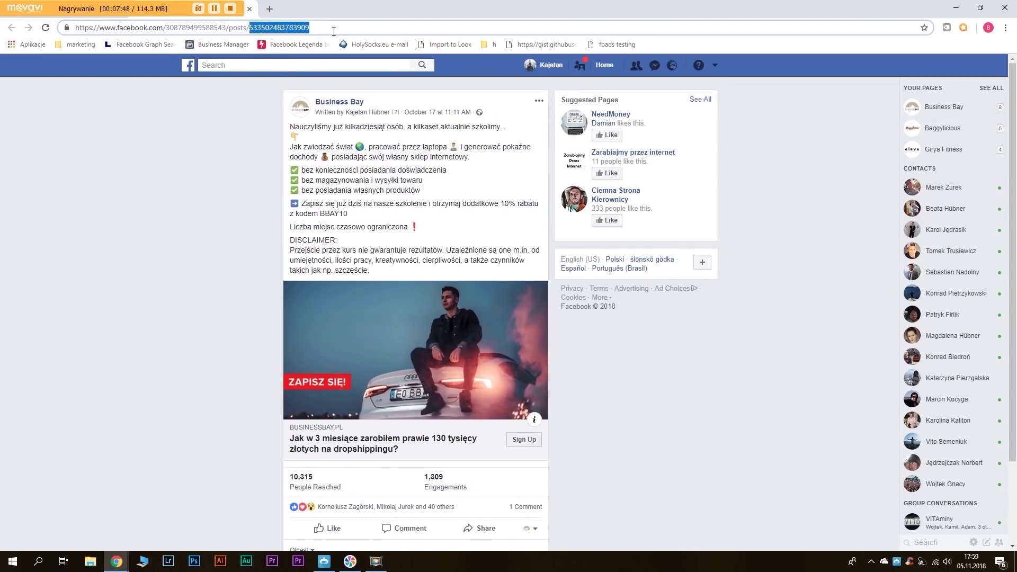
{"action": "key", "text": "alt+Tab"}
{"action": "left_click", "coordinate": [480, 89]}
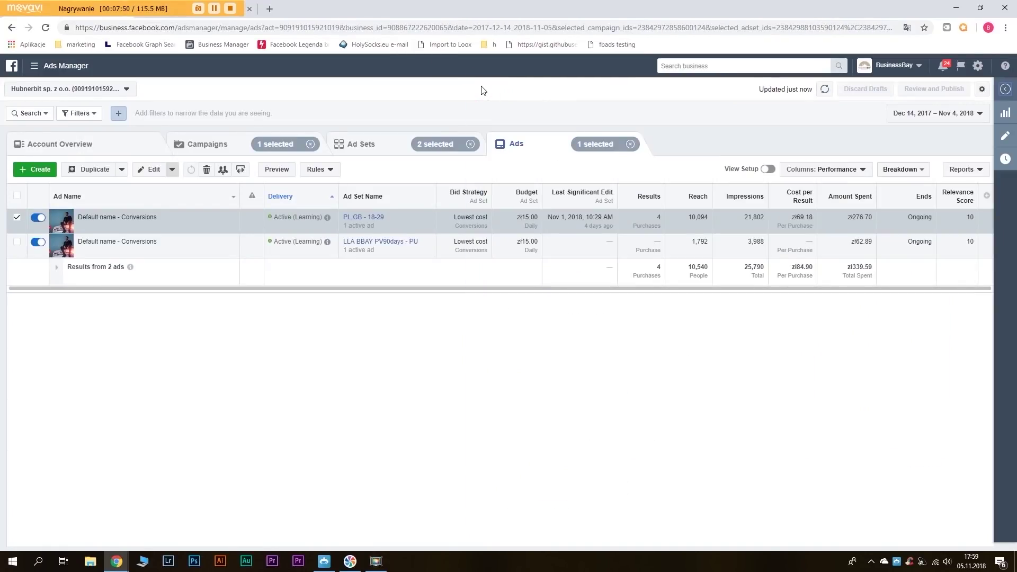
Open the LLA BBAY PV90days - PU ad for editing and make it use the existing post by submitting the original post's ID.
{"action": "mouse_move", "coordinate": [135, 253]}
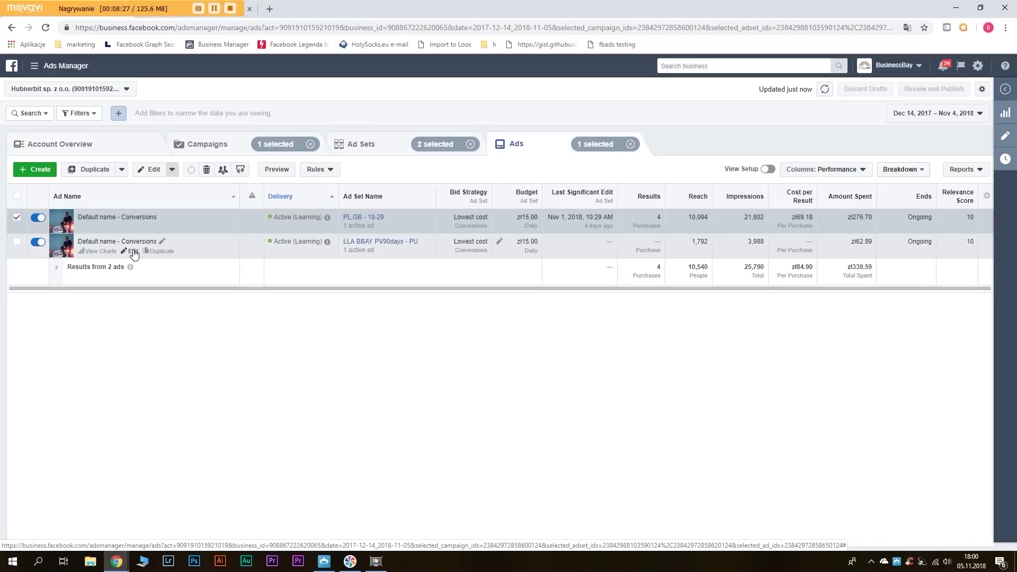
{"action": "left_click", "coordinate": [133, 251]}
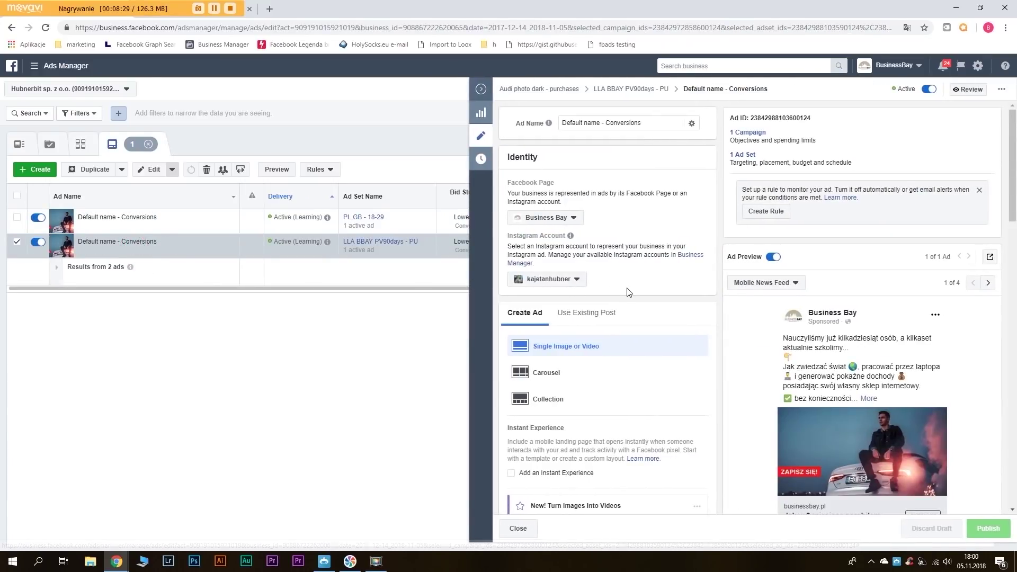
{"action": "scroll", "coordinate": [737, 301], "scroll_direction": "down", "scroll_amount": 1}
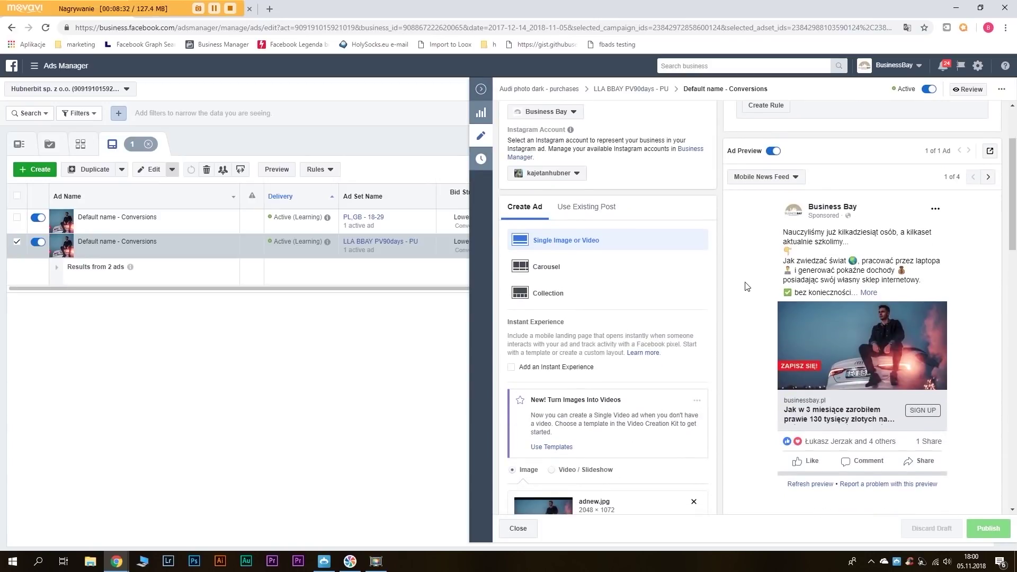
{"action": "scroll", "coordinate": [653, 315], "scroll_direction": "down", "scroll_amount": 1}
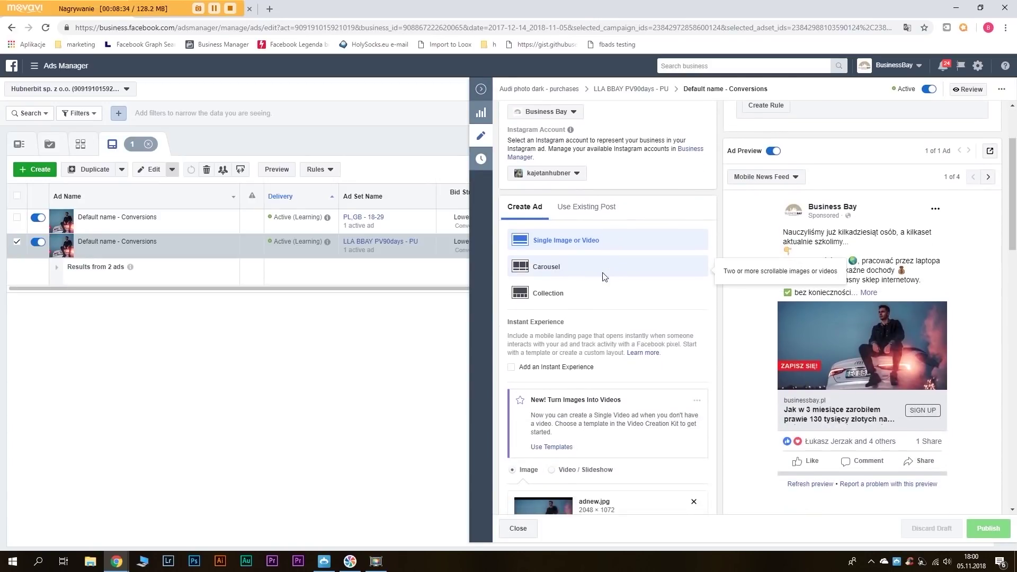
{"action": "left_click", "coordinate": [597, 211]}
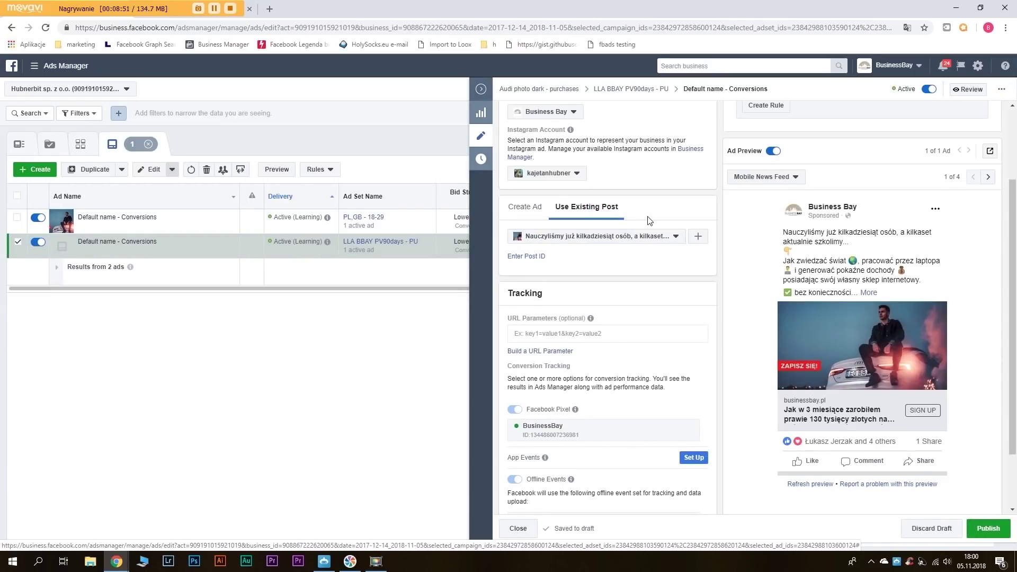
{"action": "left_click", "coordinate": [534, 256]}
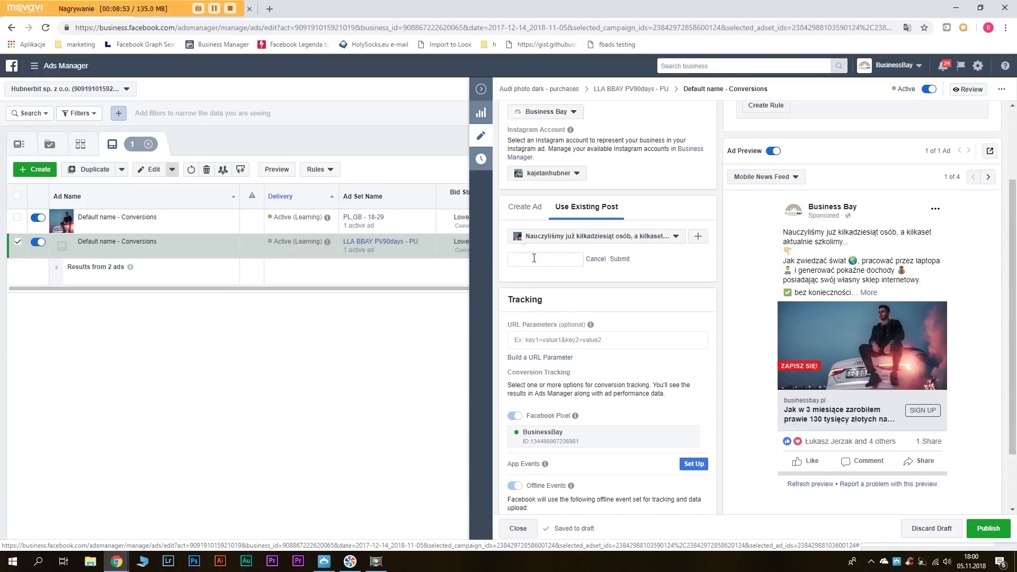
{"action": "left_click", "coordinate": [615, 259]}
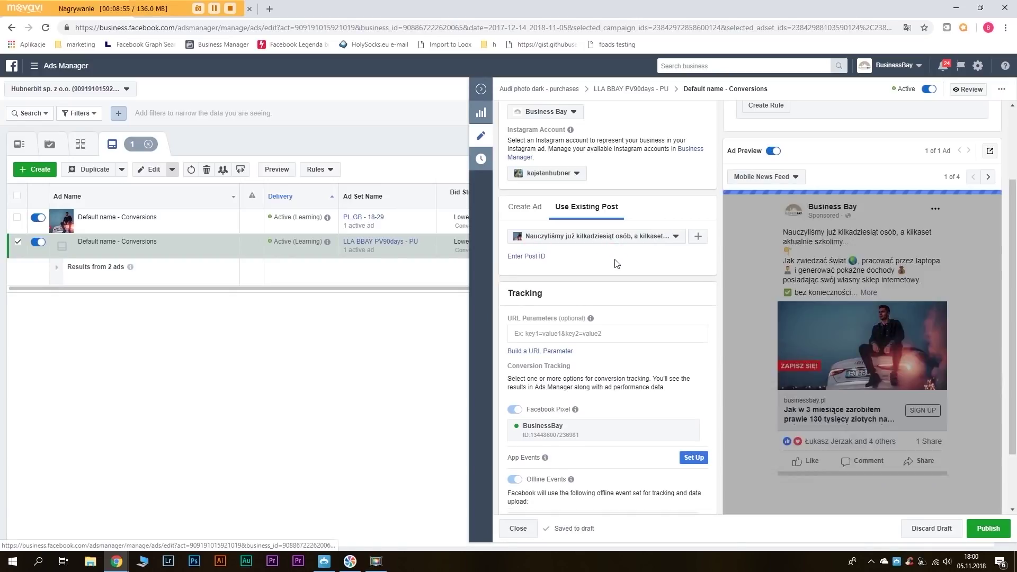
Publish the changes to the LLA BBAY PV90days - PU ad and close the ad editor.
{"action": "left_click", "coordinate": [991, 527]}
{"action": "left_click", "coordinate": [990, 527]}
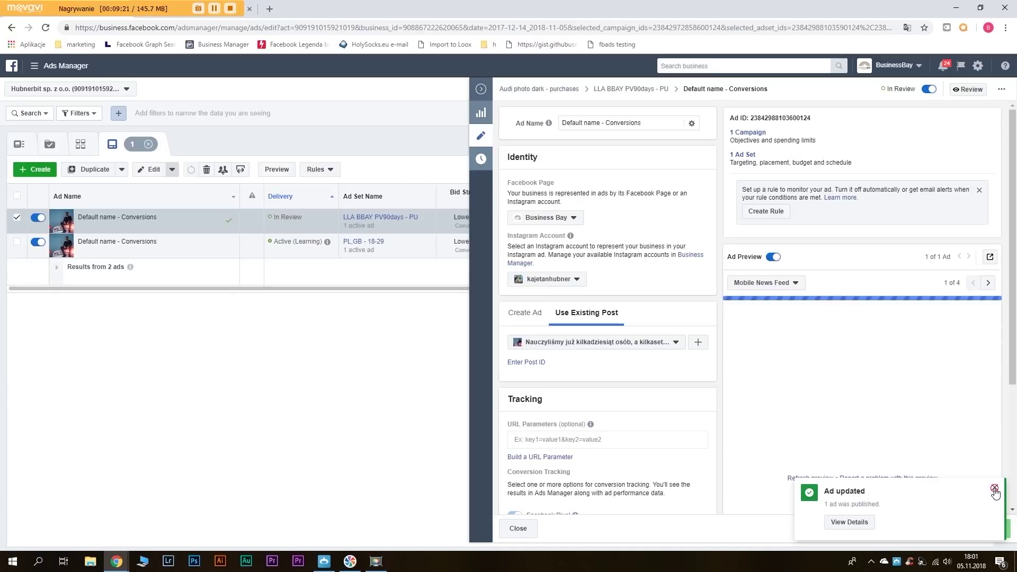
{"action": "left_click", "coordinate": [995, 489]}
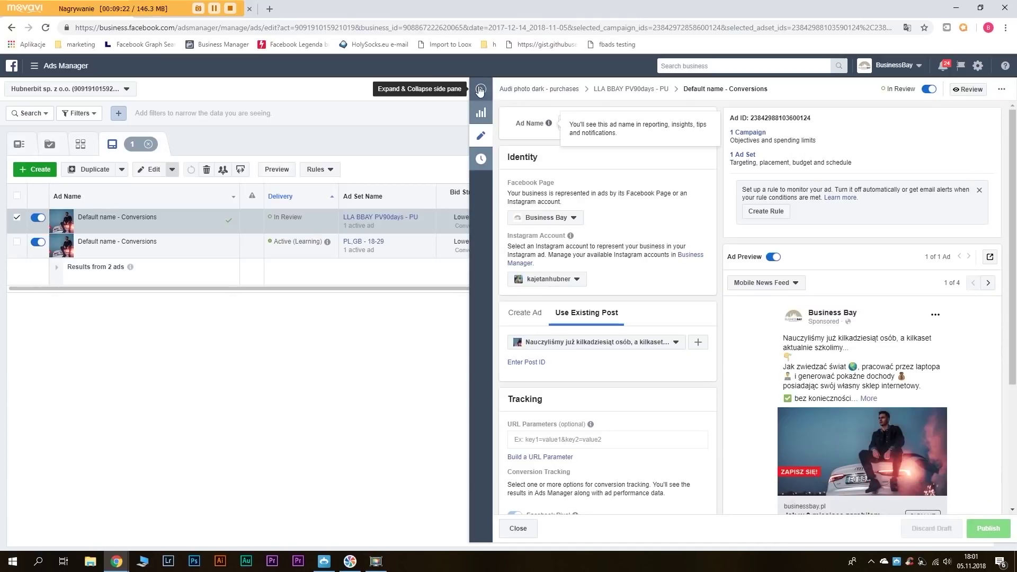
{"action": "left_click", "coordinate": [481, 89]}
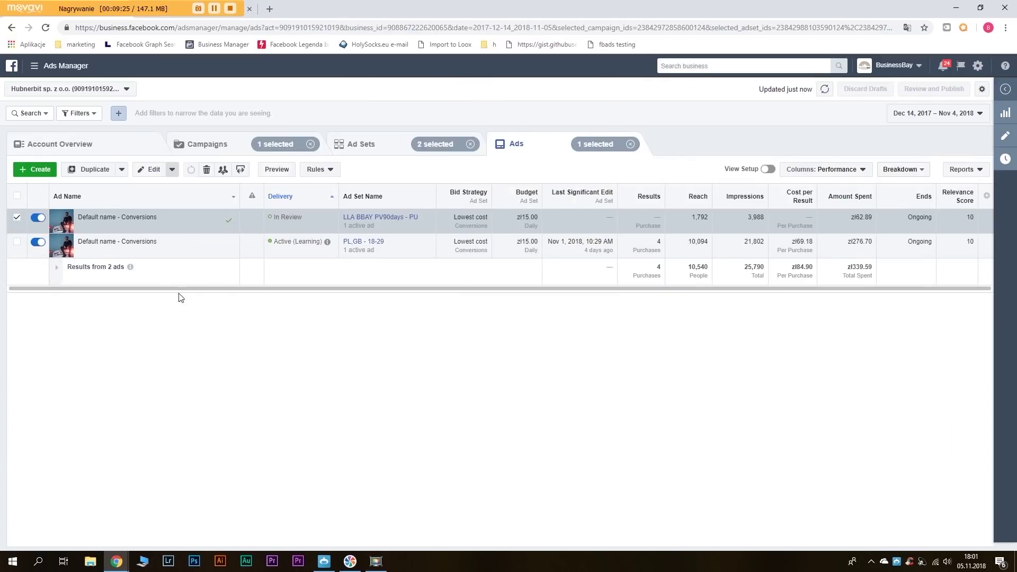
Compare the engagement in the previews of the PL,GB - 18-29 and LLA BBAY PV90days - PU ads, and return to the ad sets list.
{"action": "left_click", "coordinate": [129, 345]}
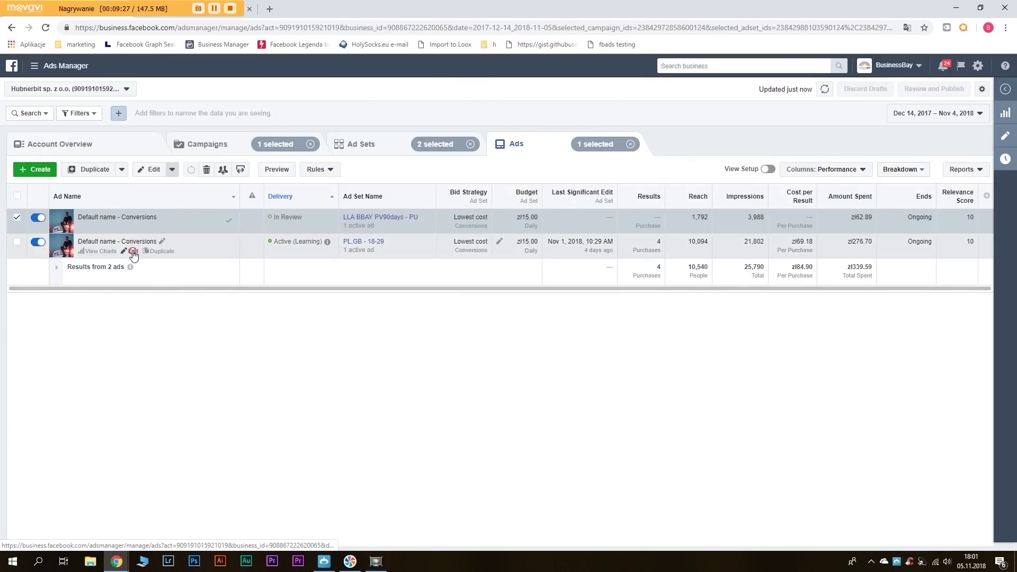
{"action": "left_click", "coordinate": [133, 254]}
{"action": "scroll", "coordinate": [731, 324], "scroll_direction": "down", "scroll_amount": 5}
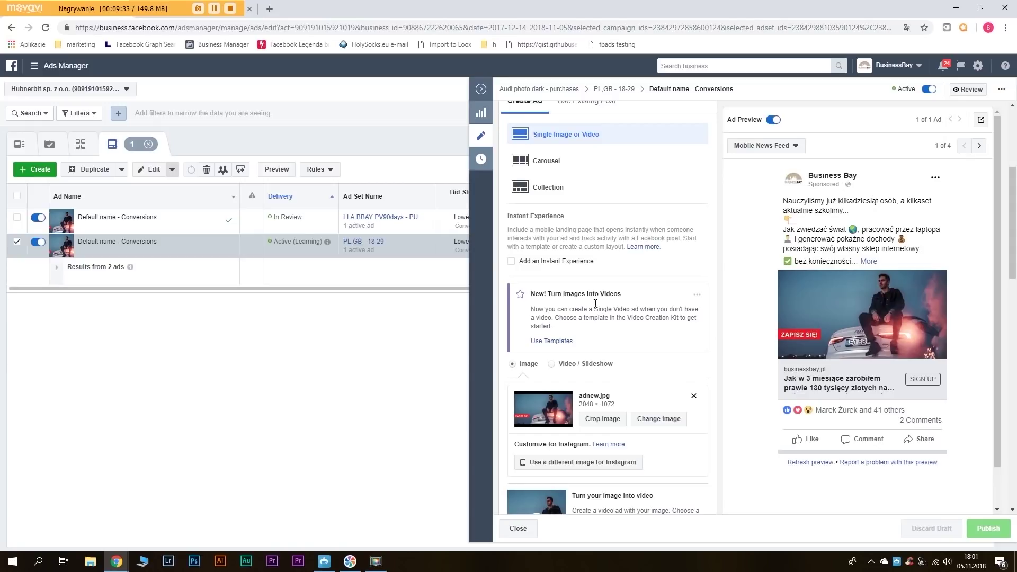
{"action": "left_click", "coordinate": [133, 227]}
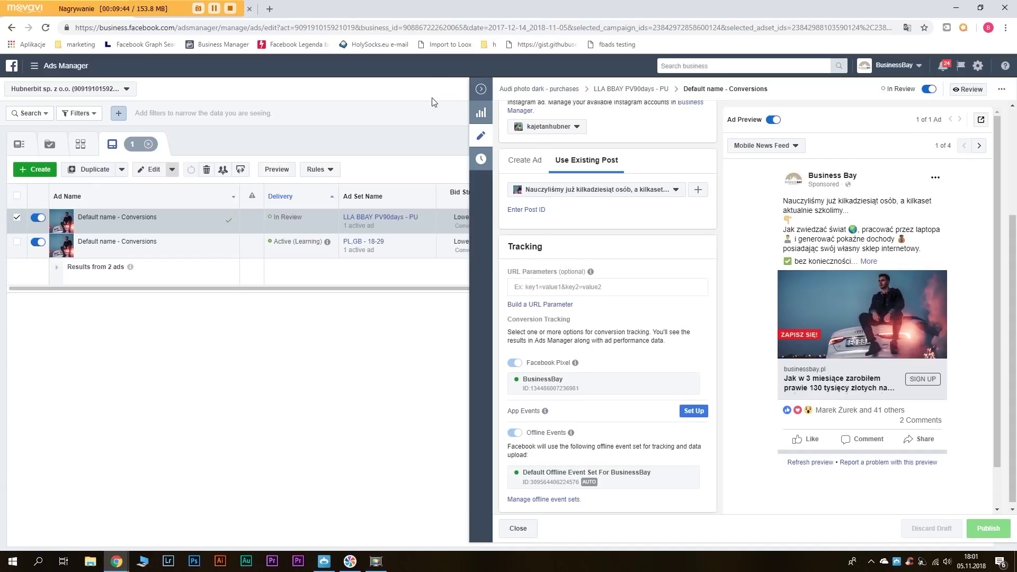
{"action": "left_click", "coordinate": [434, 157]}
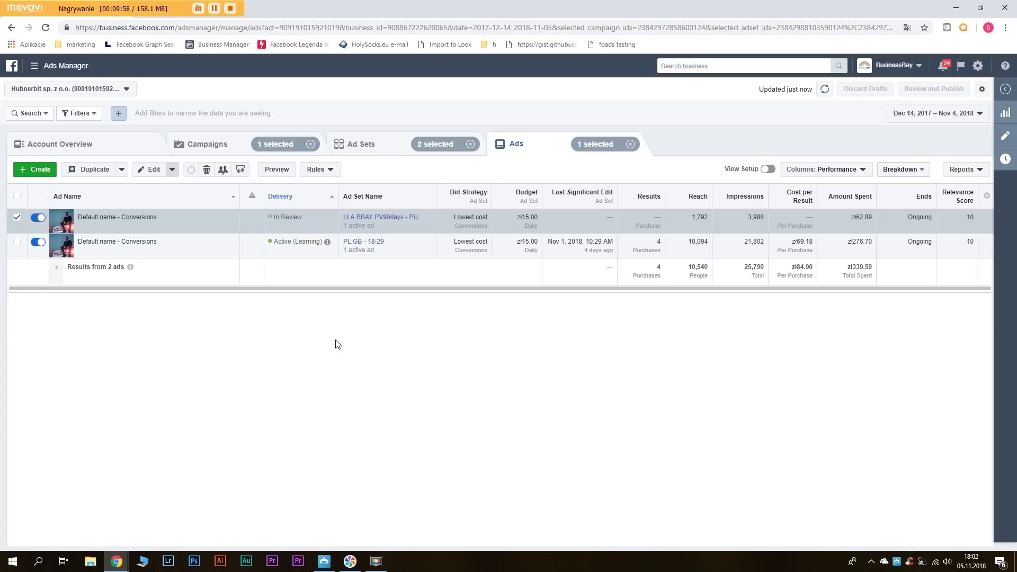
{"action": "left_click", "coordinate": [353, 148]}
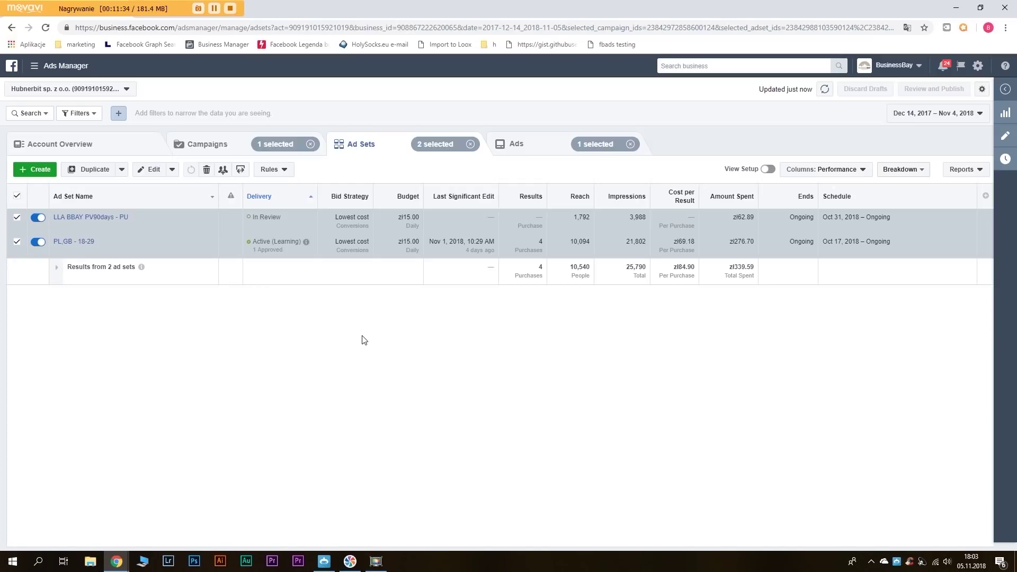
{"action": "left_click", "coordinate": [359, 342]}
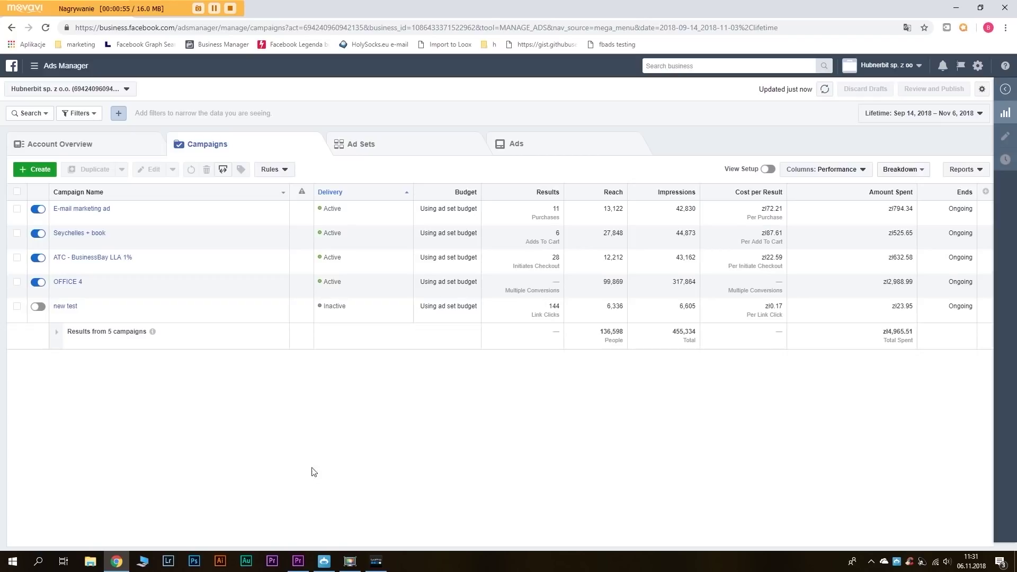
Select the OFFICE 4 campaign and view the performance of its ad sets.
{"action": "left_click", "coordinate": [299, 561]}
{"action": "left_click", "coordinate": [299, 562]}
{"action": "left_click", "coordinate": [17, 282]}
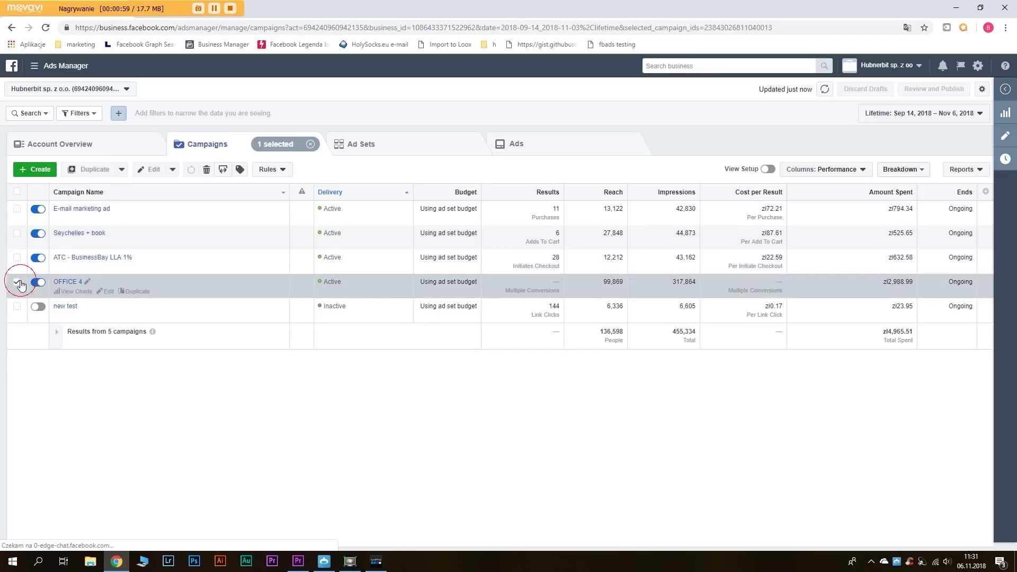
{"action": "left_click", "coordinate": [374, 146]}
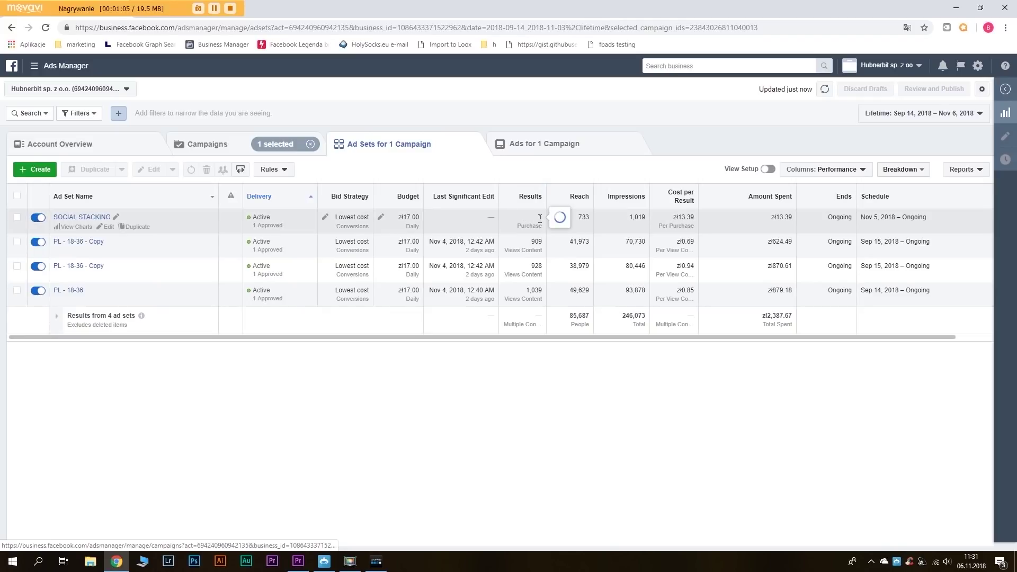
{"action": "left_click_drag", "start_coordinate": [520, 337], "coordinate": [549, 339]}
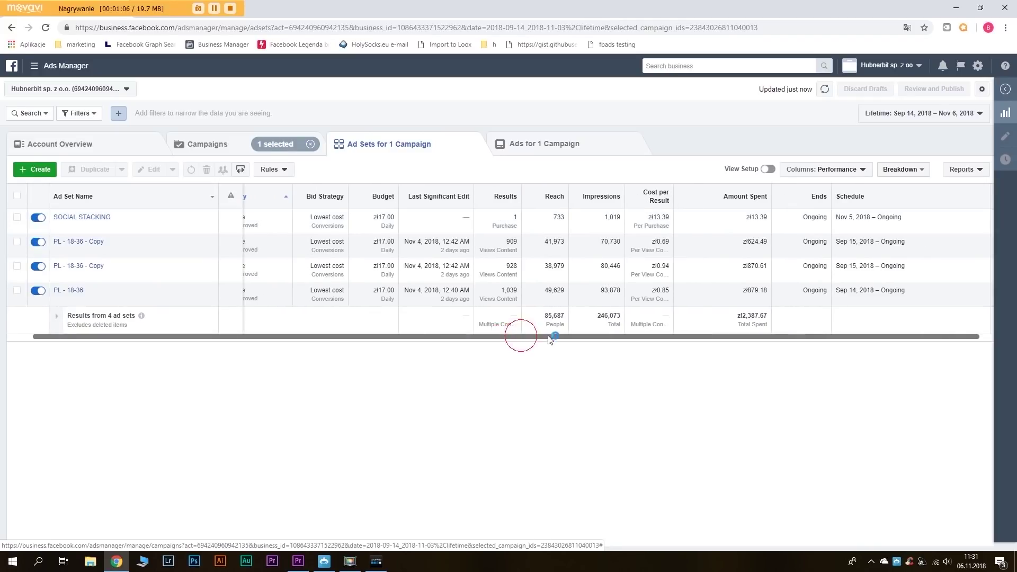
Apply the "my set" column preset and examine the ad sets' spend, website purchases, conversion value and purchase ROAS.
{"action": "left_click", "coordinate": [831, 169]}
{"action": "left_click", "coordinate": [818, 344]}
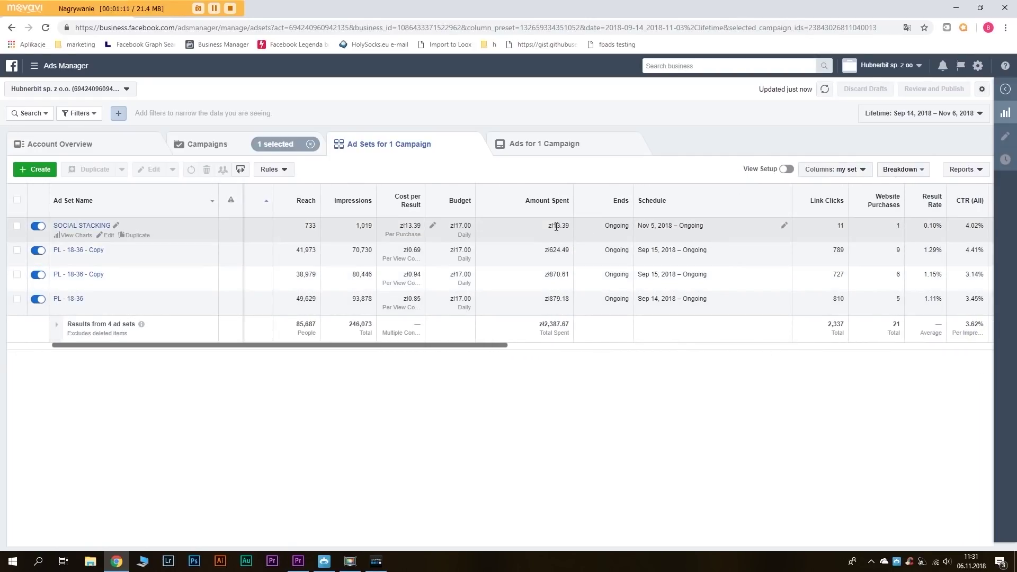
{"action": "left_click_drag", "start_coordinate": [497, 347], "coordinate": [761, 357]}
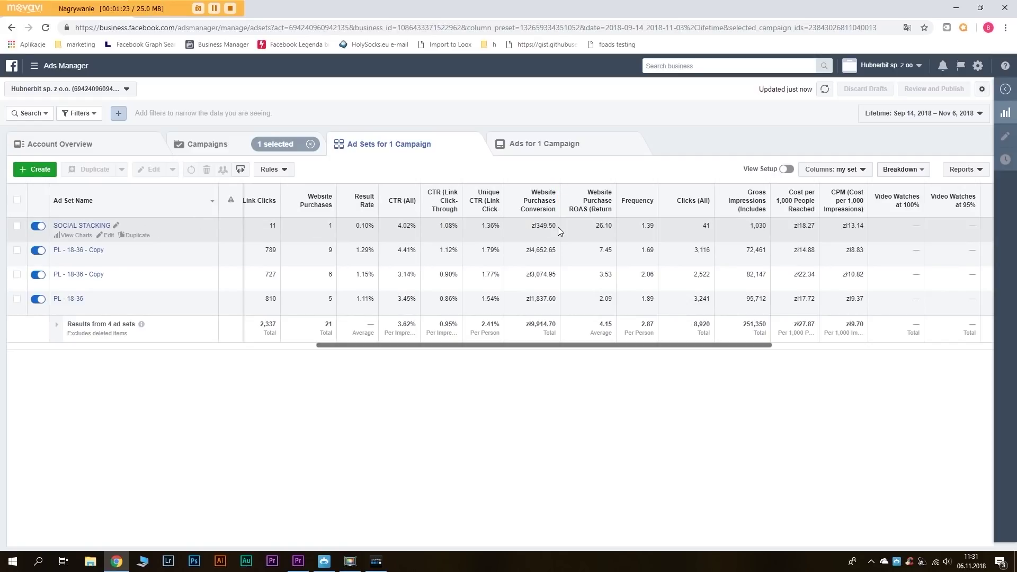
{"action": "left_click_drag", "start_coordinate": [510, 345], "coordinate": [345, 347]}
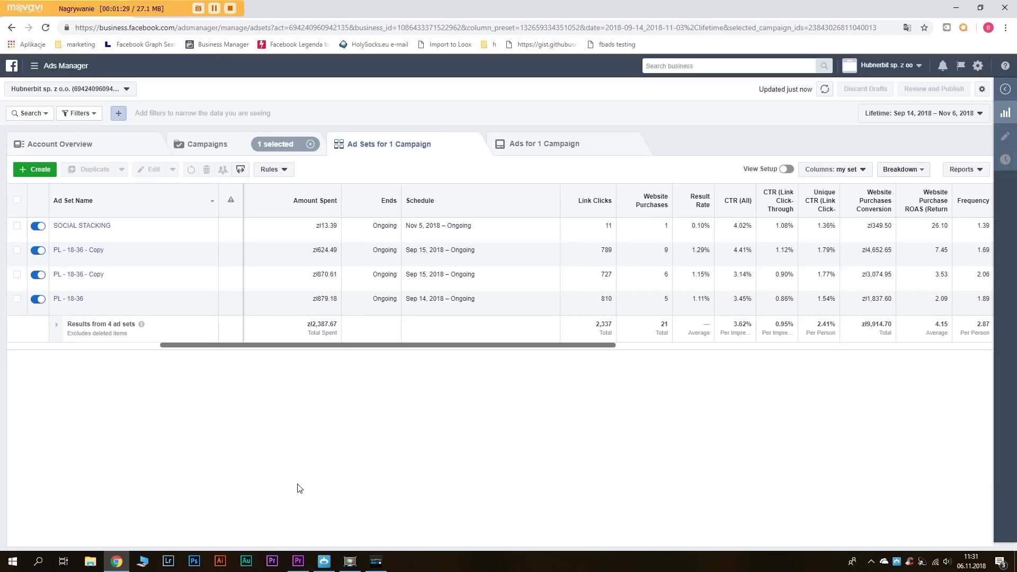